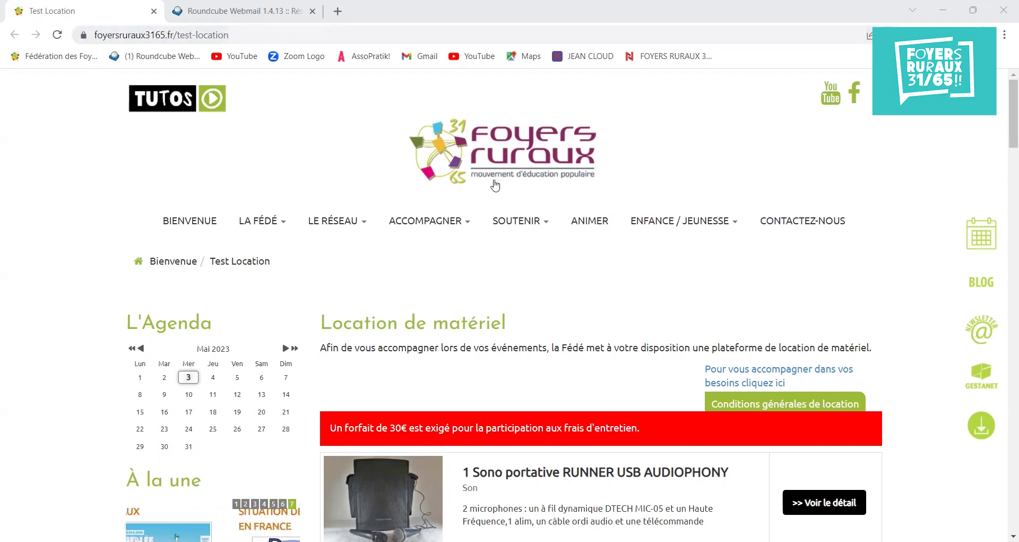
# Step: Open the Conditions générales de location document from the equipment rental page and read through to its last page
pyautogui.moveTo(530, 225)
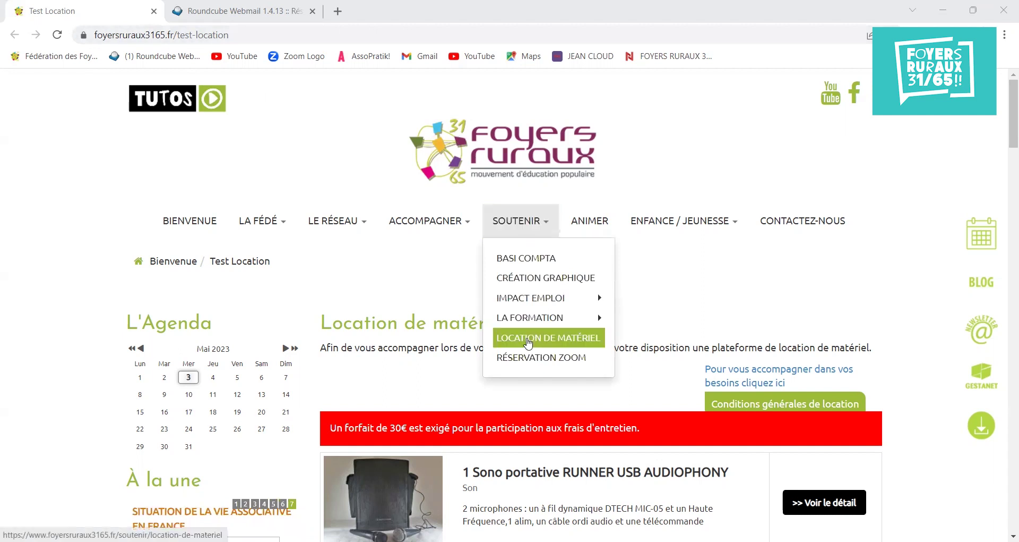
pyautogui.scroll(-1, 929, 324)
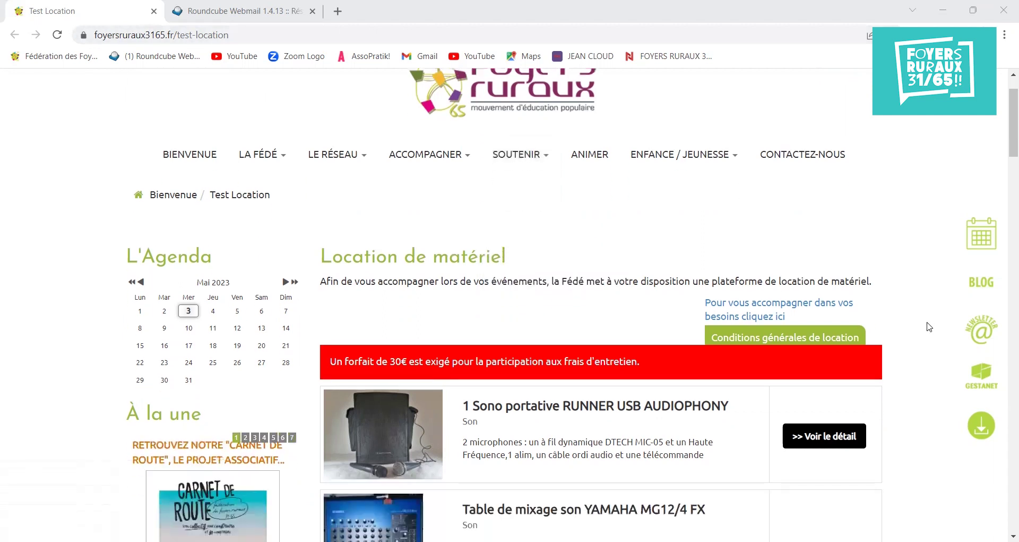
pyautogui.scroll(-1, 930, 327)
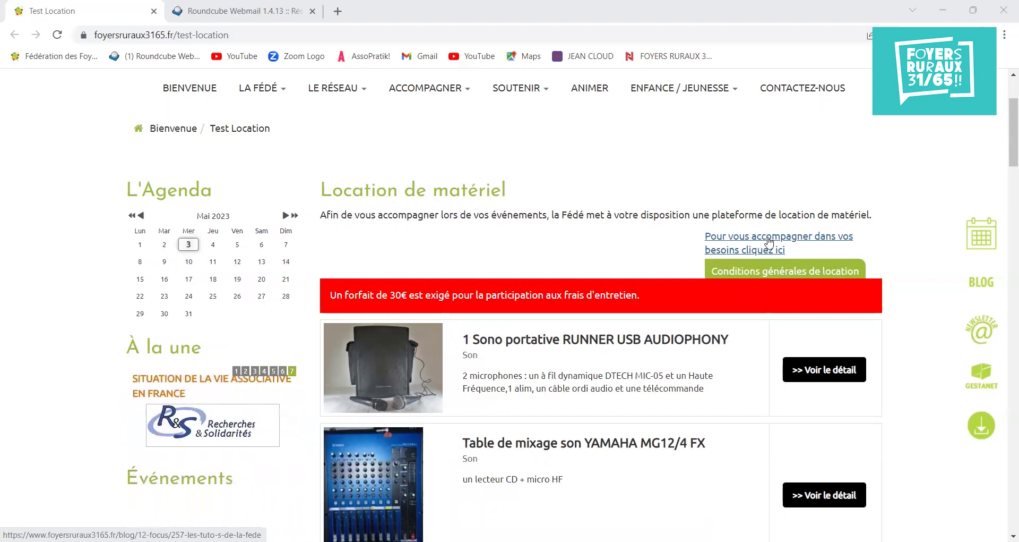
pyautogui.click(772, 273)
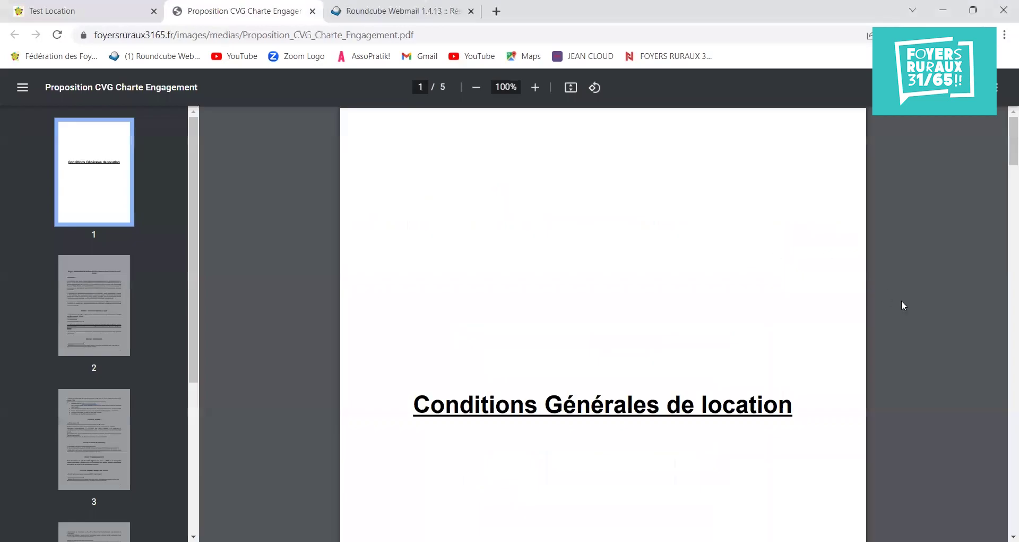
pyautogui.scroll(-5, 901, 308)
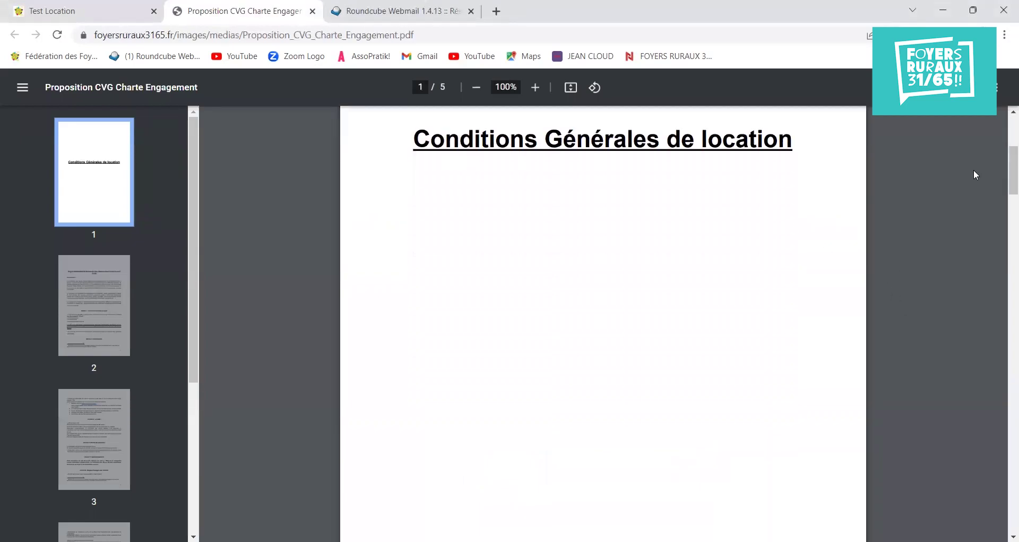
pyautogui.moveTo(1005, 163); pyautogui.dragTo(1005, 504)
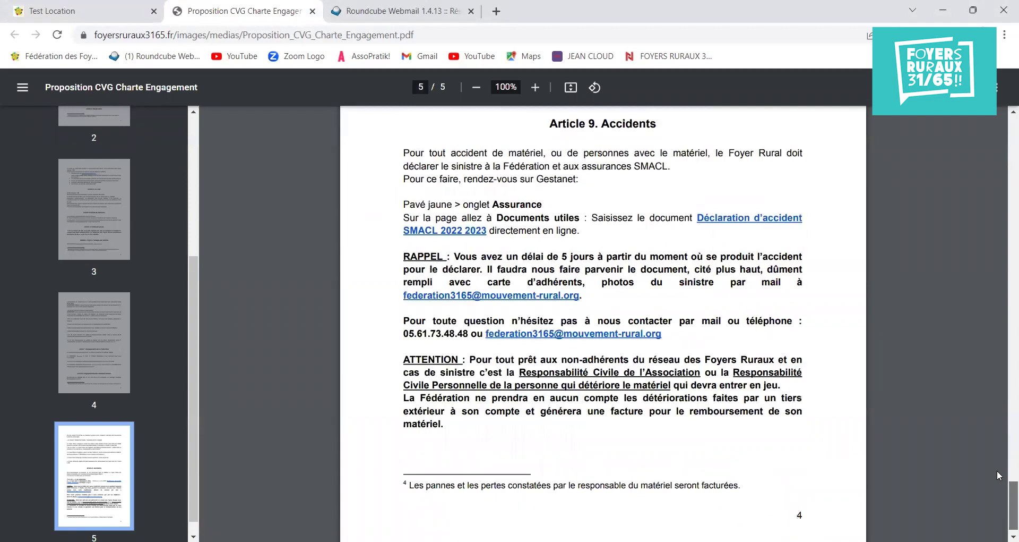
# Step: Return to the equipment rental list and open the details of the 1 Sono portative RUNNER USB AUDIOPHONY
pyautogui.click(108, 10)
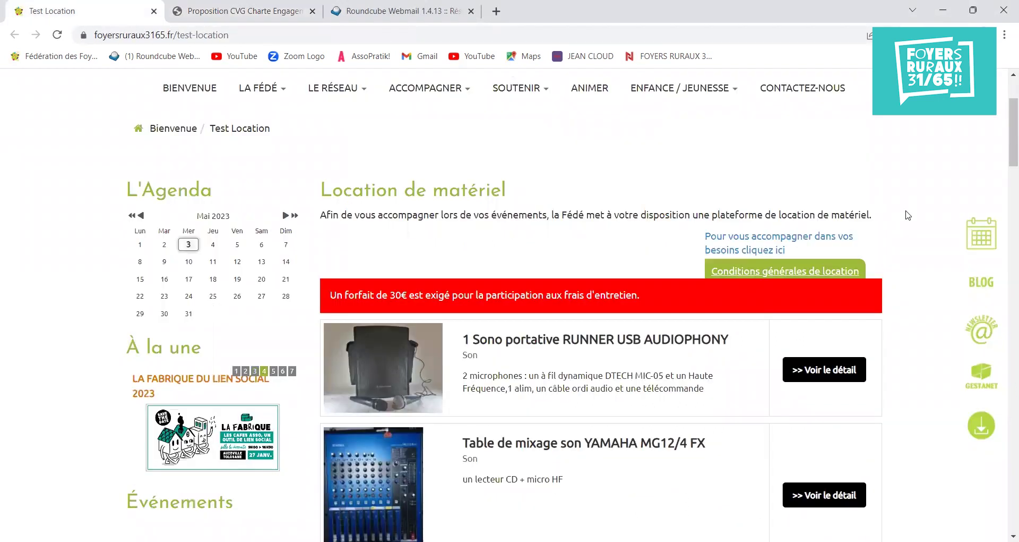
pyautogui.scroll(-1, 906, 215)
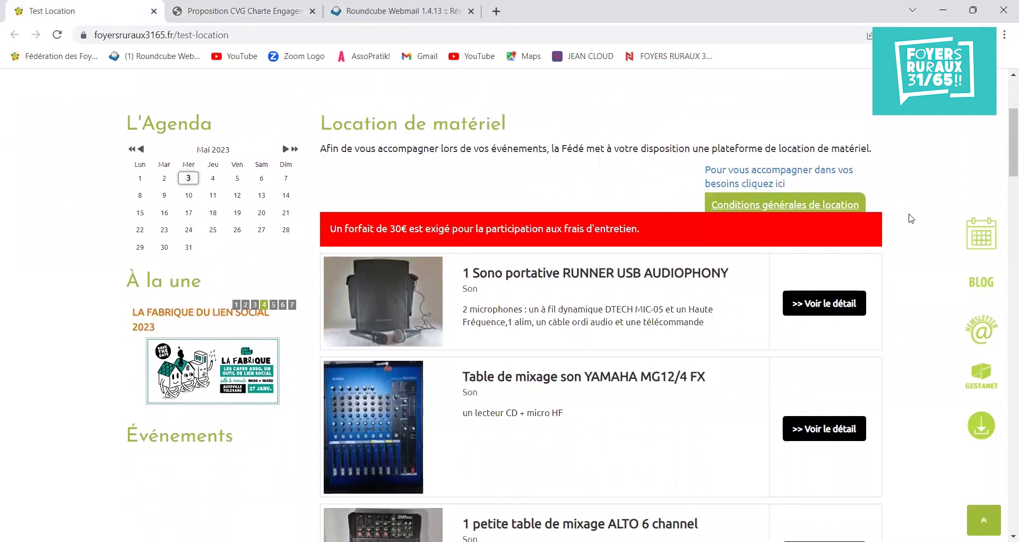
pyautogui.scroll(-1, 915, 226)
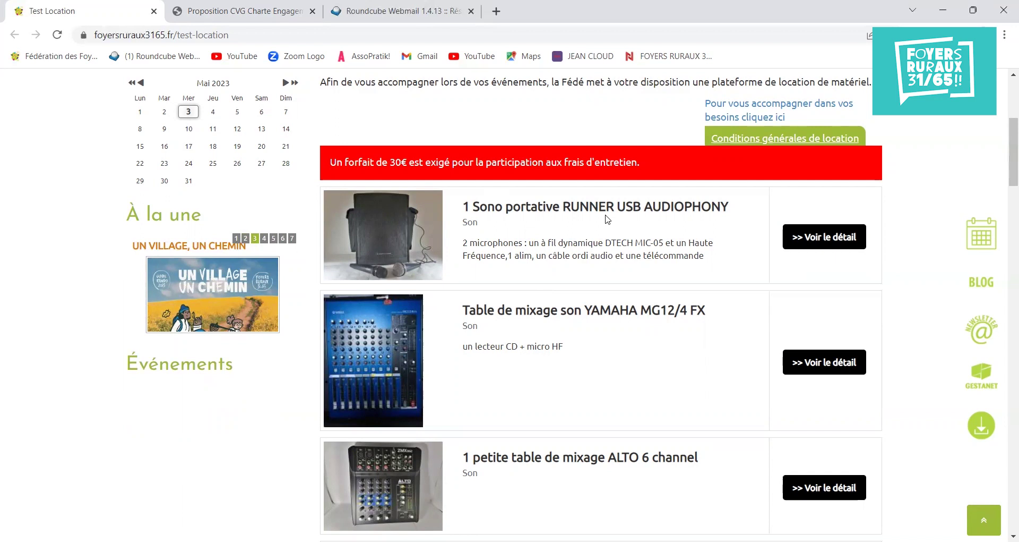
pyautogui.click(828, 238)
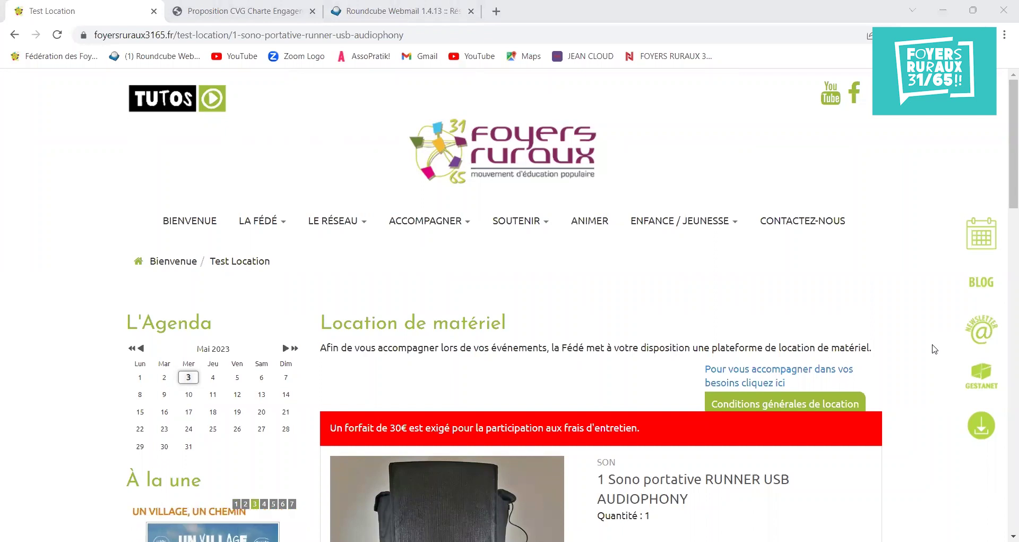
# Step: Review the portable sound system's monthly availability calendars, its hourly availability and the rental date form
pyautogui.scroll(-5, 937, 349)
pyautogui.scroll(-1, 934, 349)
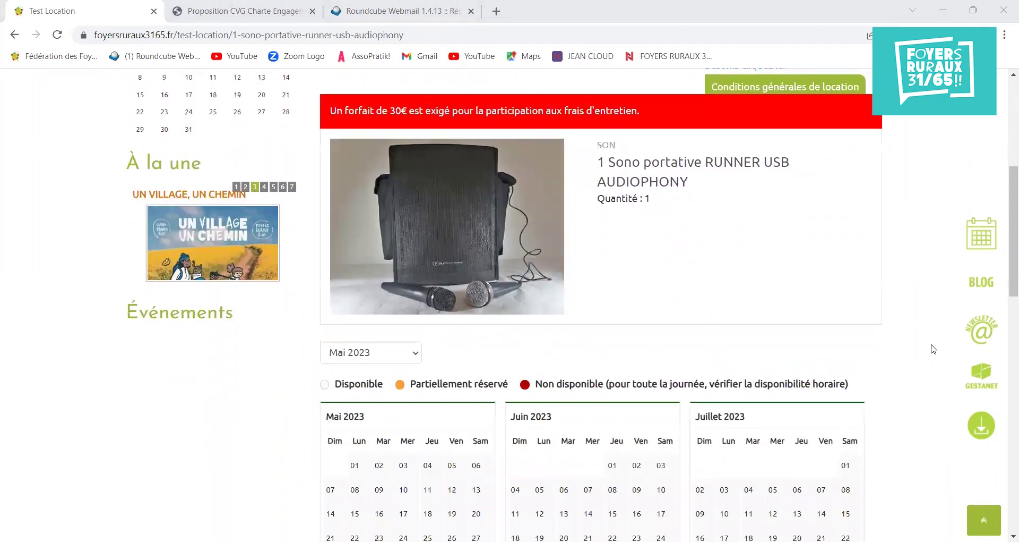
pyautogui.scroll(-1, 934, 349)
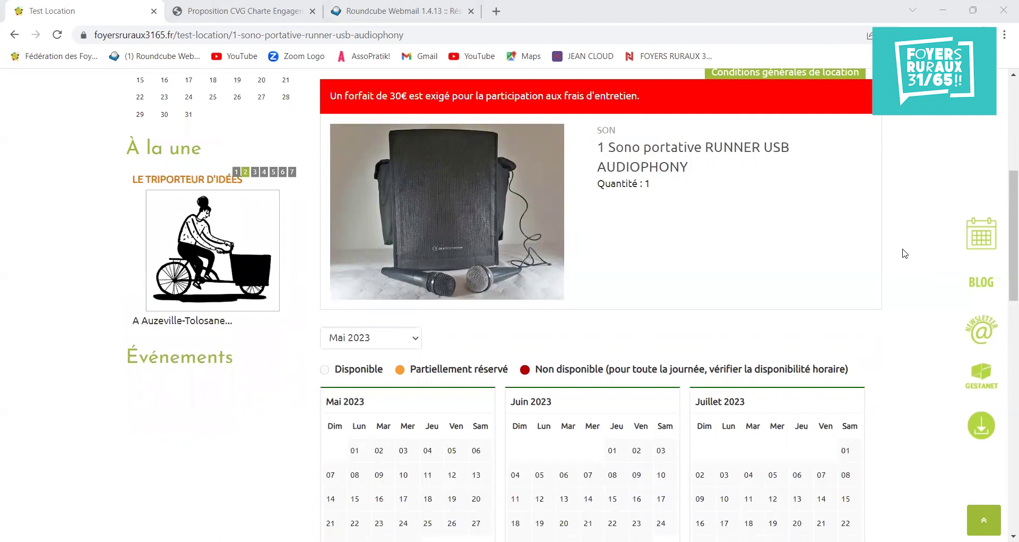
pyautogui.scroll(-2, 904, 253)
pyautogui.scroll(-1, 908, 253)
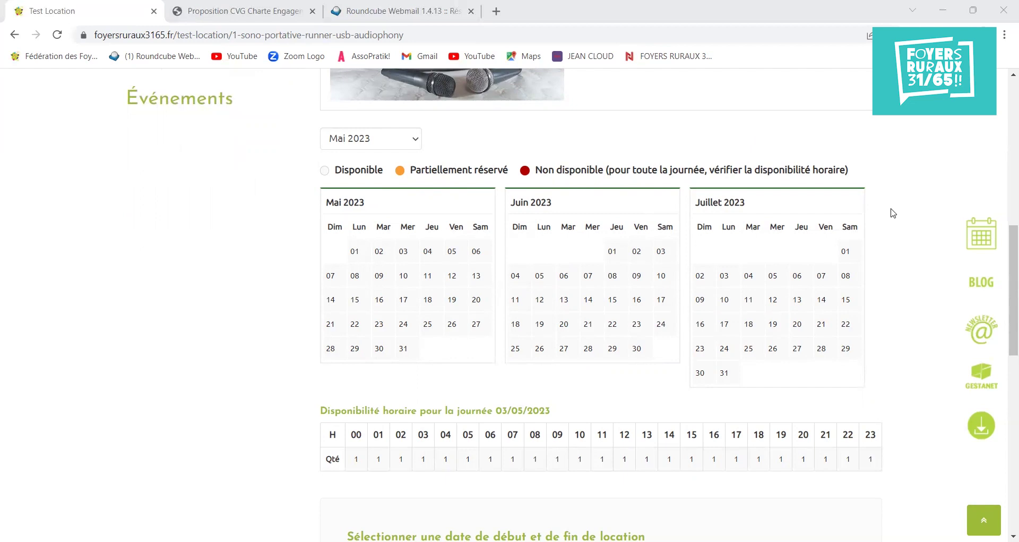
pyautogui.scroll(-2, 894, 213)
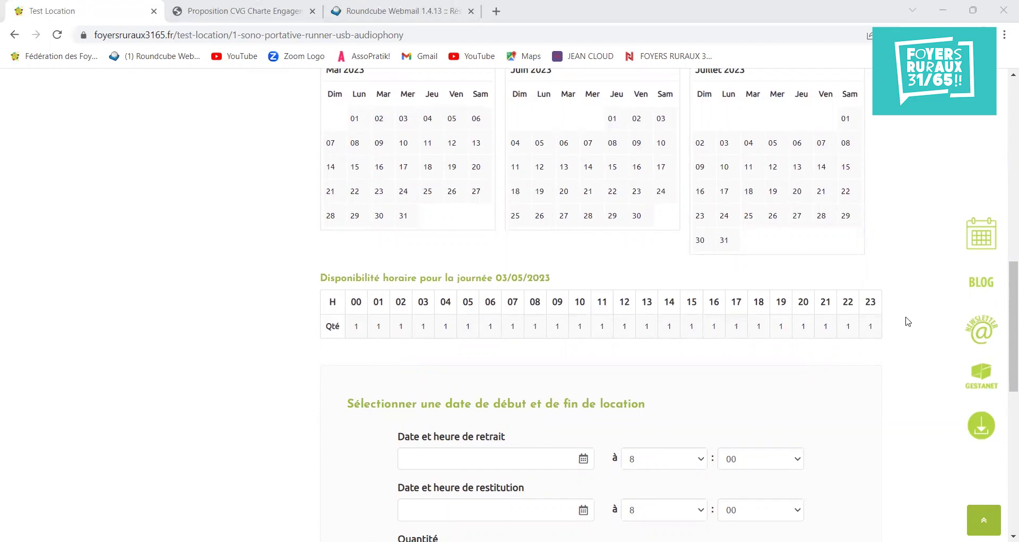
pyautogui.scroll(-4, 908, 321)
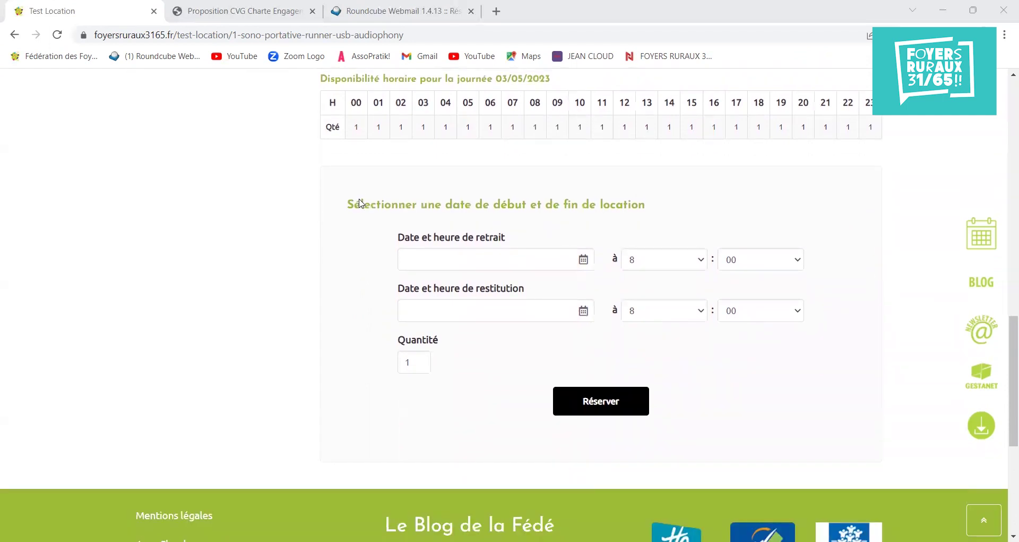
# Step: Set the pickup to 26/05/2023 at 16:00 and the return to 29/05/2023 at 10:15
pyautogui.click(584, 261)
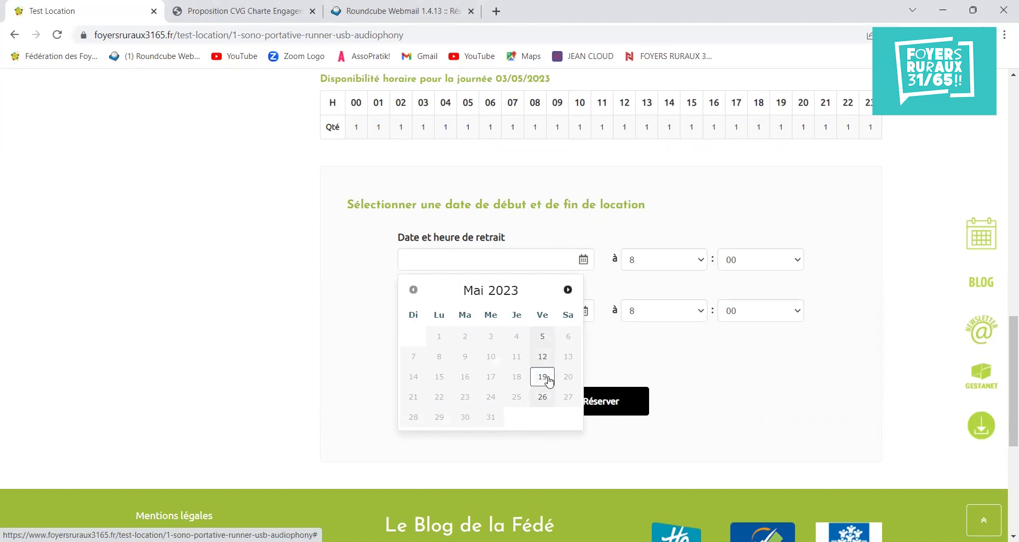
pyautogui.click(542, 406)
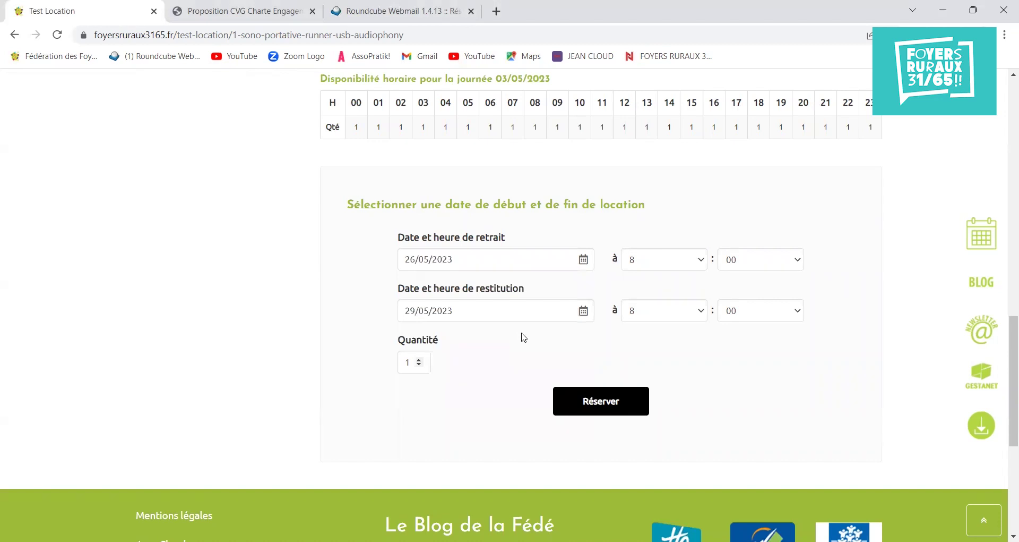
pyautogui.click(704, 264)
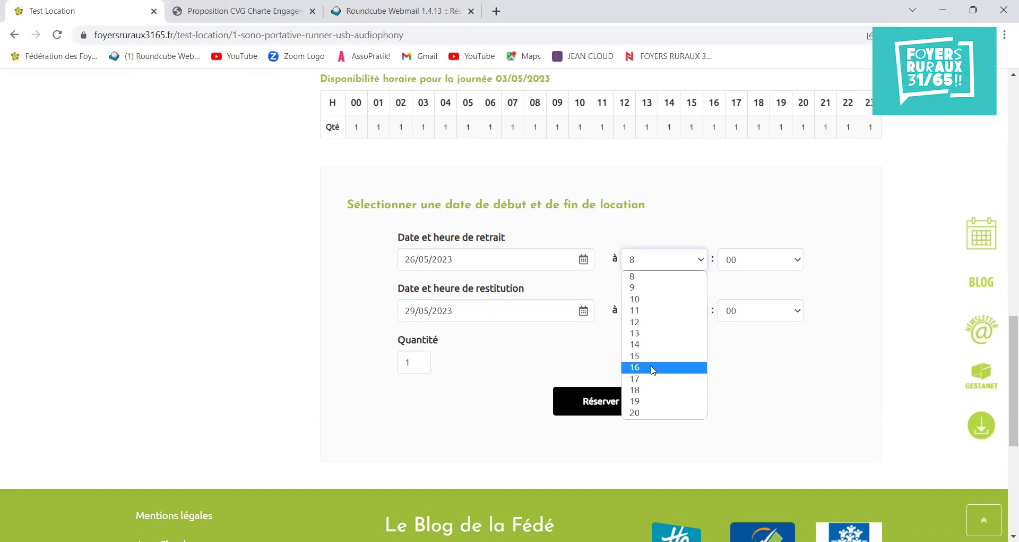
pyautogui.click(653, 370)
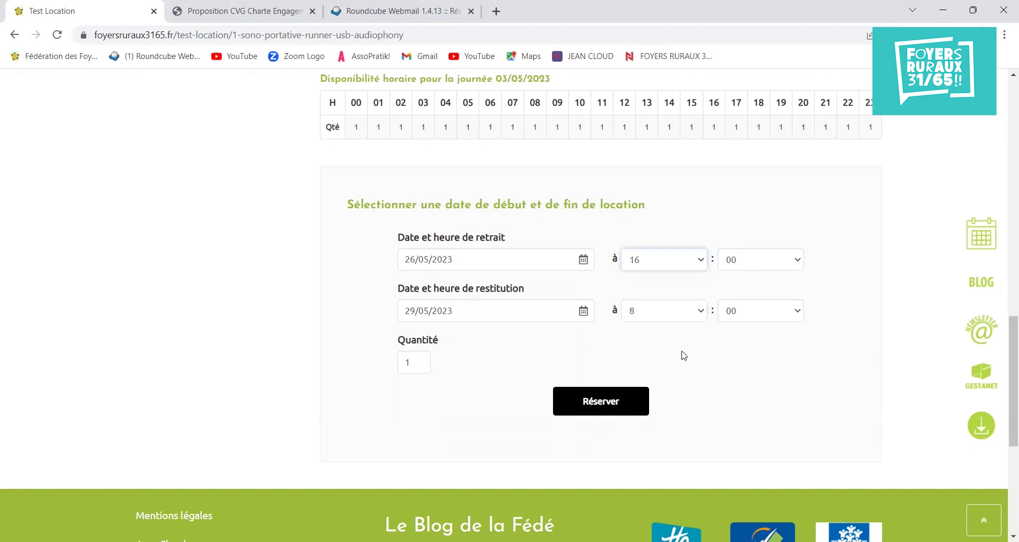
pyautogui.click(703, 315)
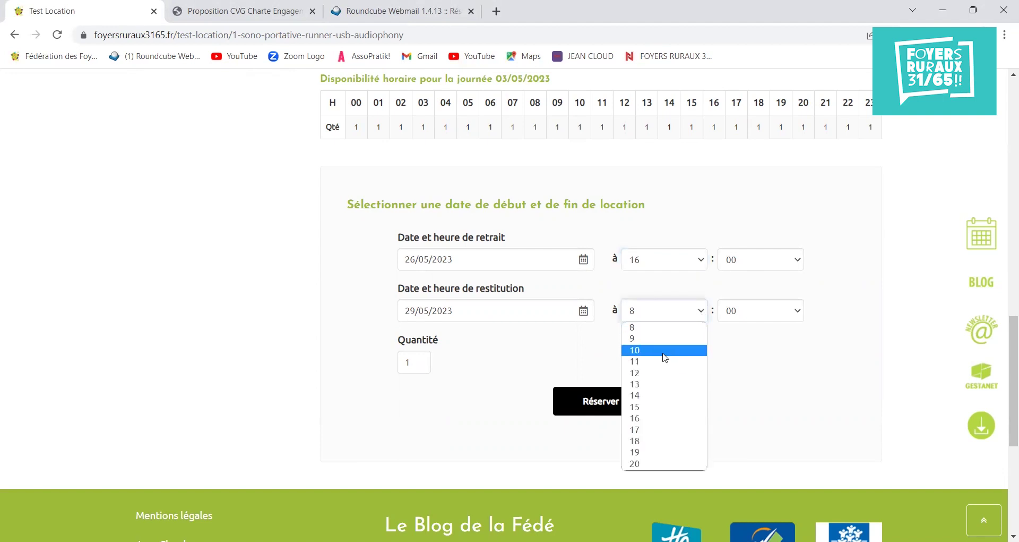
pyautogui.click(666, 352)
pyautogui.click(790, 314)
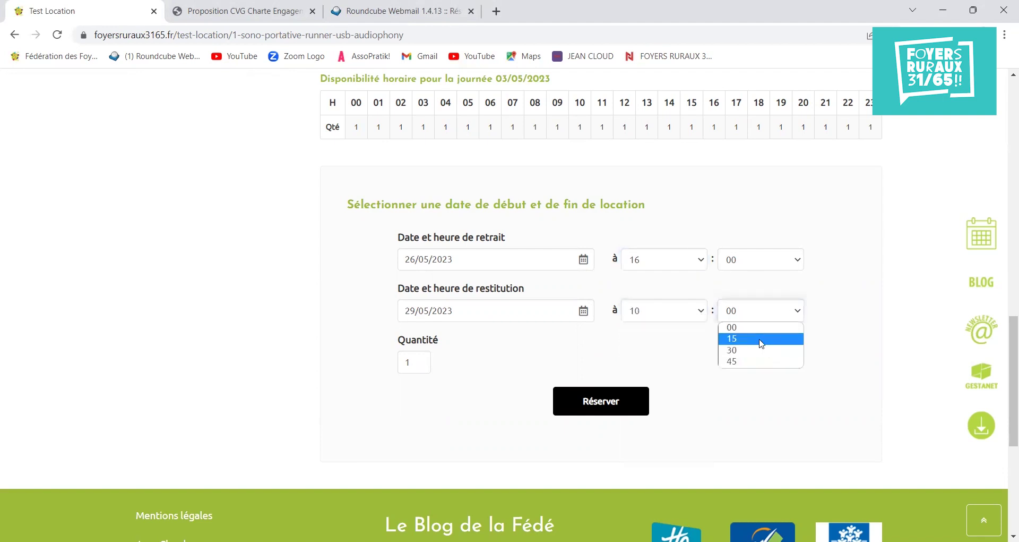
pyautogui.click(762, 340)
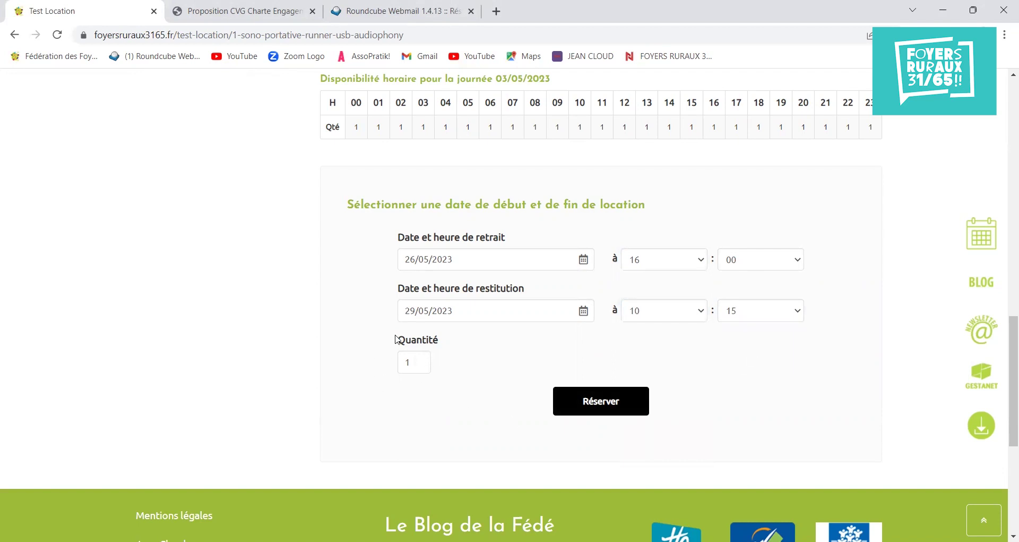
# Step: Submit the rental request for the portable sound system and book it at the maintenance-fee flat rate
pyautogui.click(604, 405)
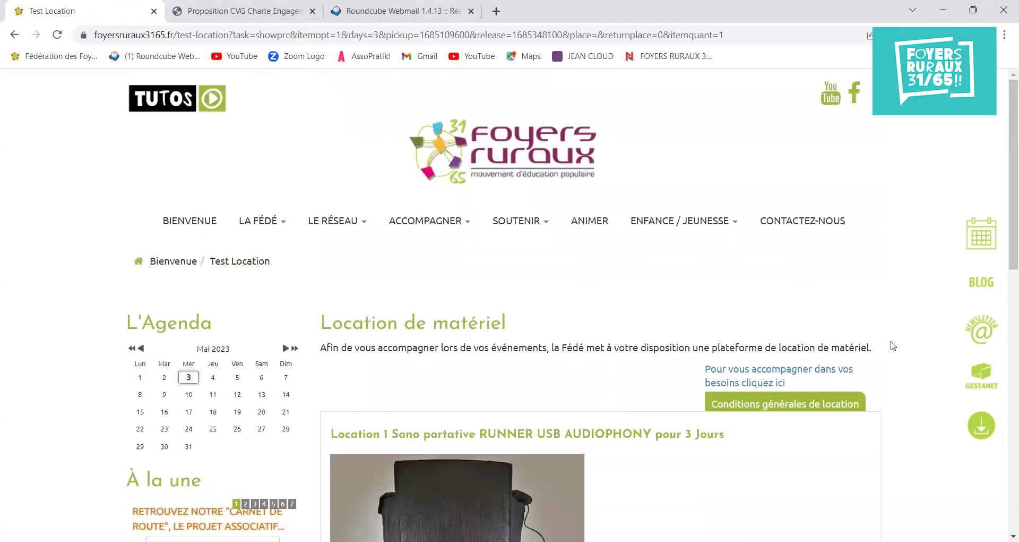
pyautogui.scroll(-6, 908, 364)
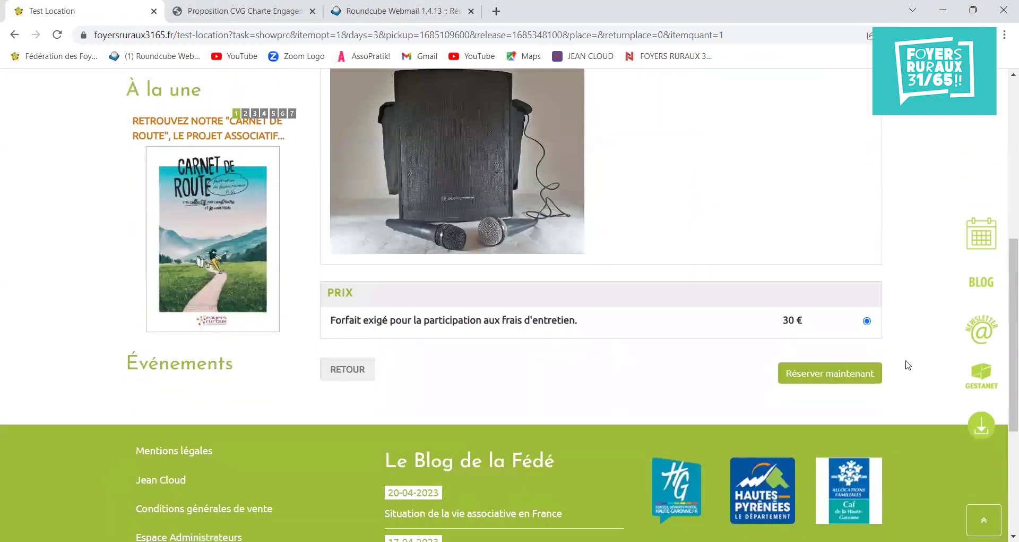
pyautogui.scroll(1, 908, 364)
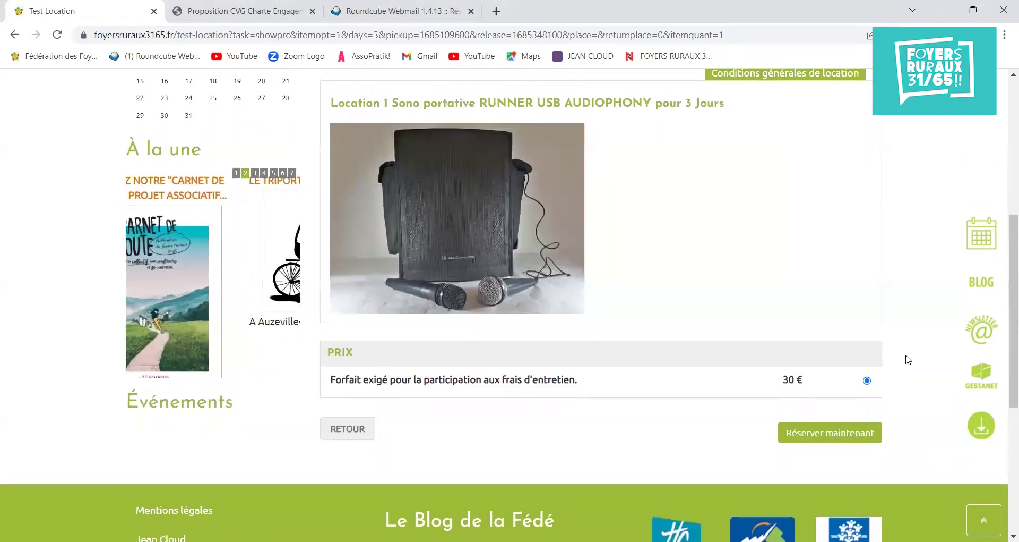
pyautogui.scroll(1, 907, 360)
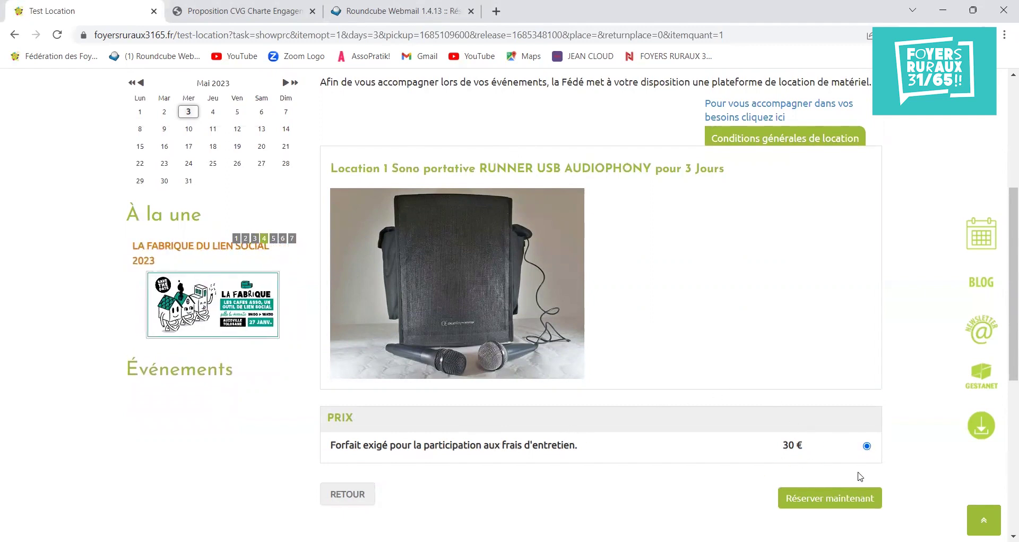
pyautogui.click(839, 501)
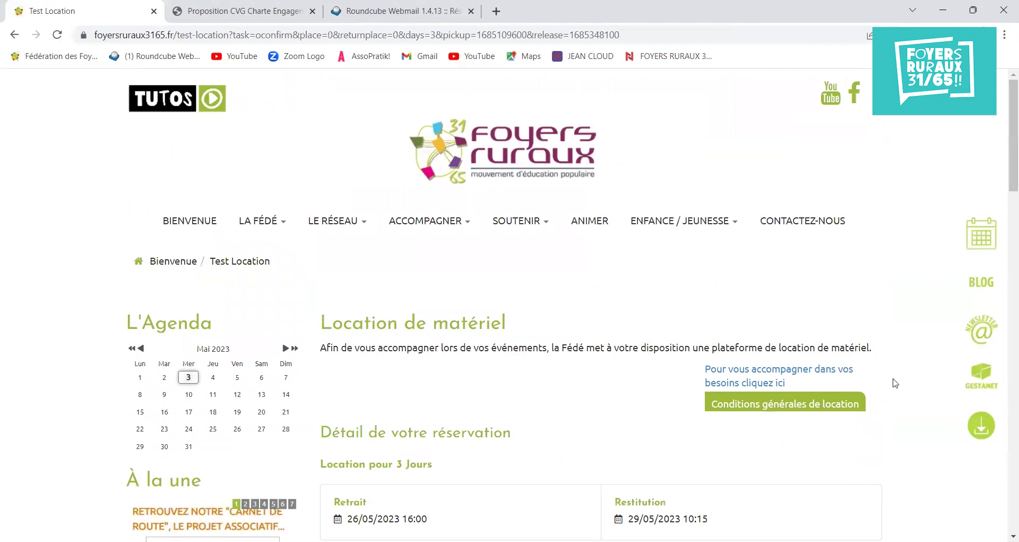
# Step: Review the reservation details, the option to add more items, and the billing information down to the rental conditions and payment method
pyautogui.scroll(-4, 919, 400)
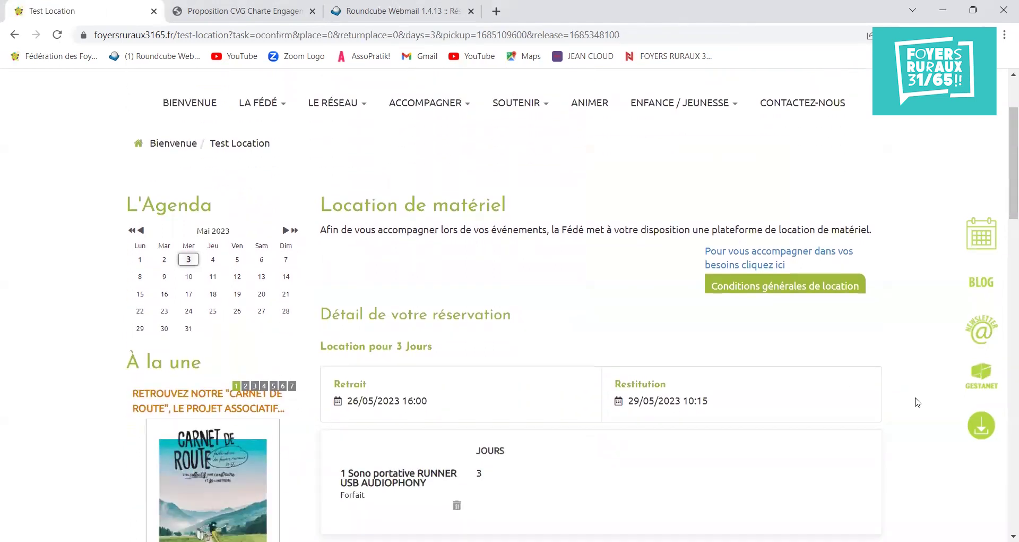
pyautogui.scroll(-1, 918, 402)
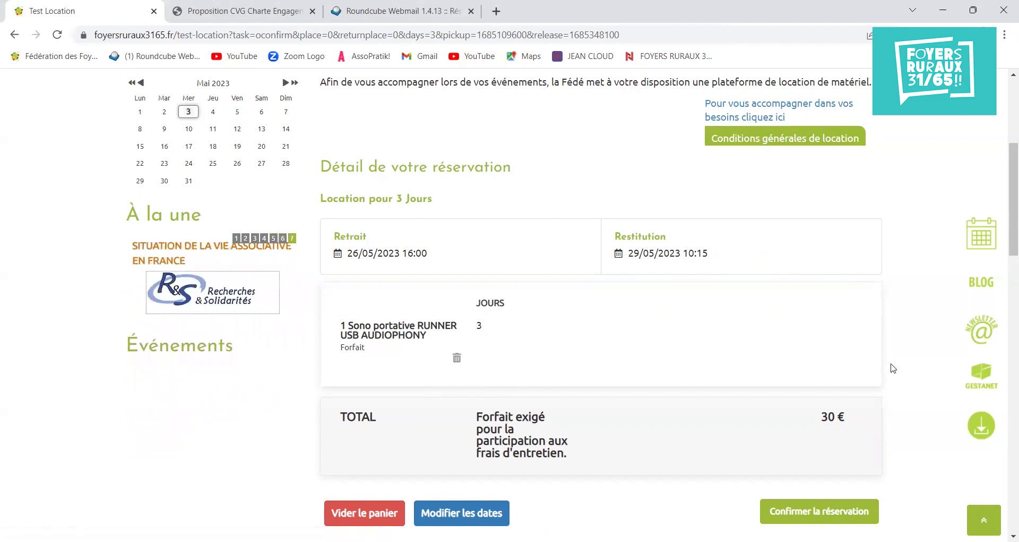
pyautogui.scroll(-1, 902, 371)
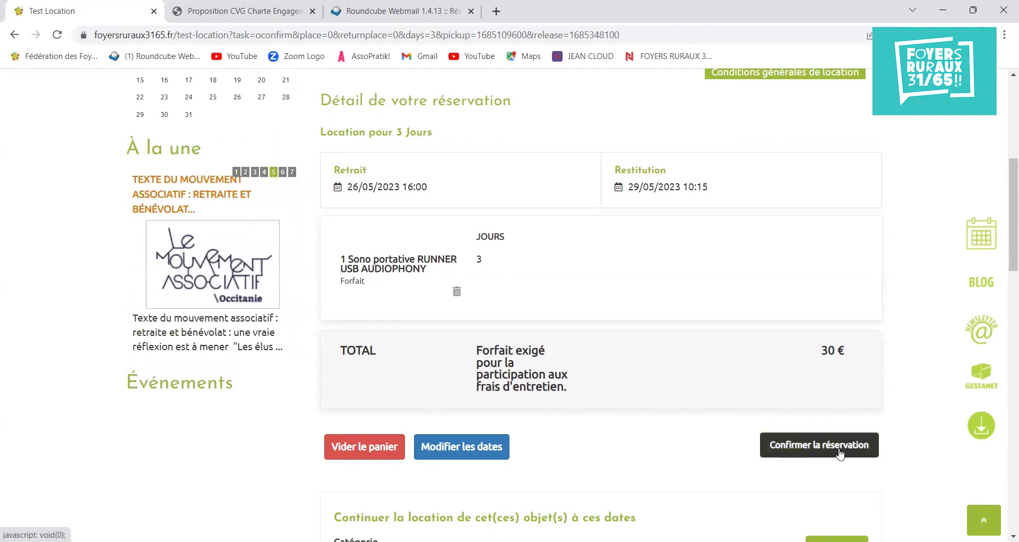
pyautogui.scroll(-2, 926, 450)
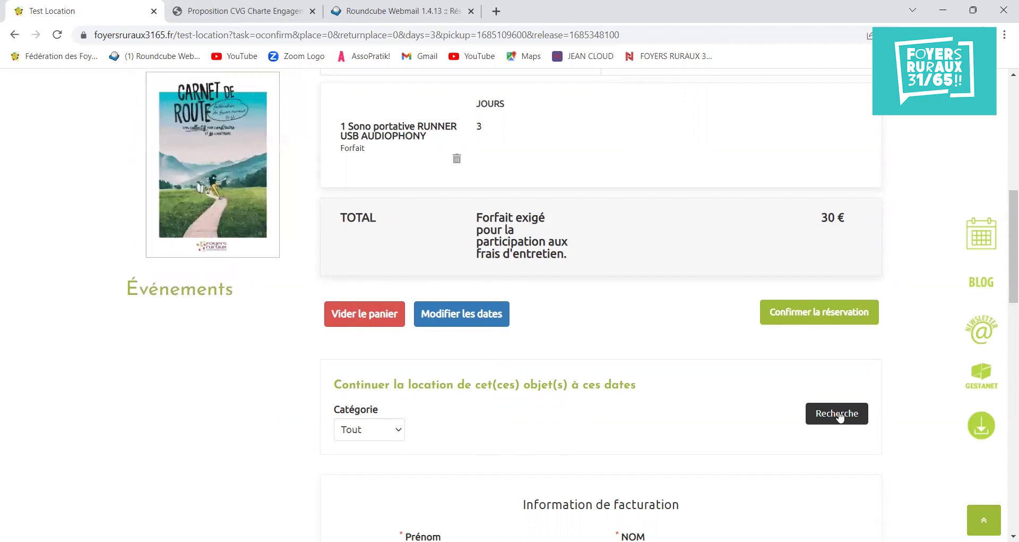
pyautogui.scroll(-2, 905, 418)
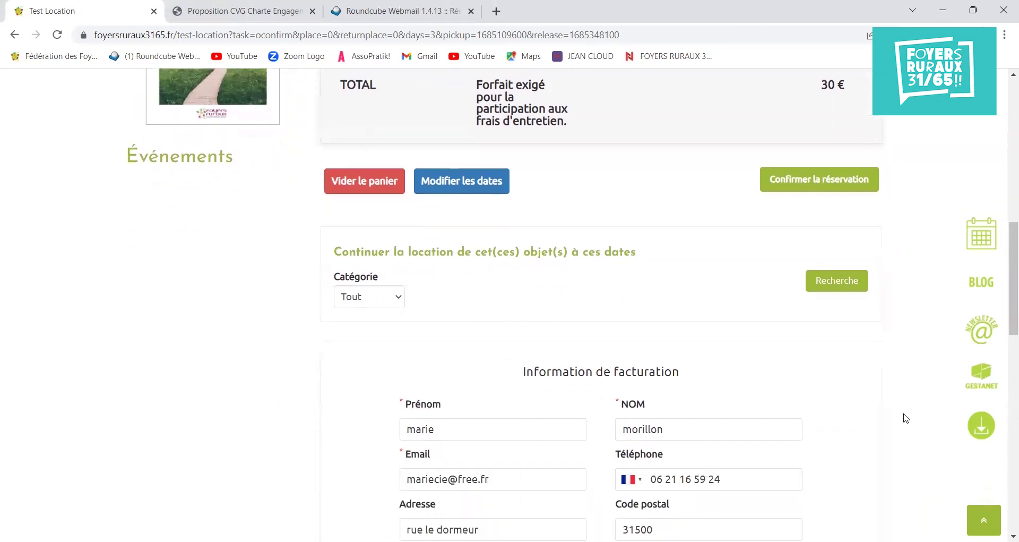
pyautogui.scroll(-2, 928, 422)
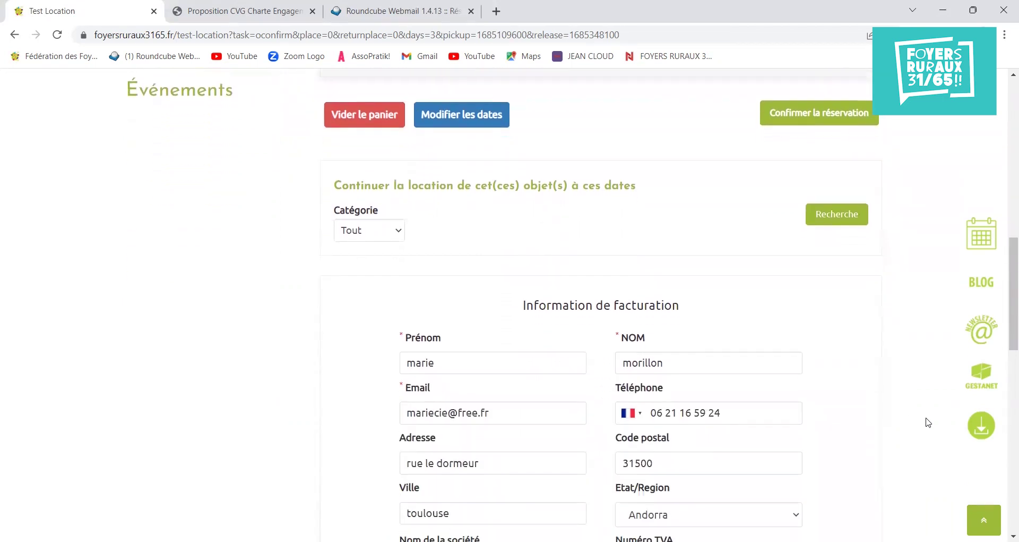
pyautogui.scroll(-2, 928, 422)
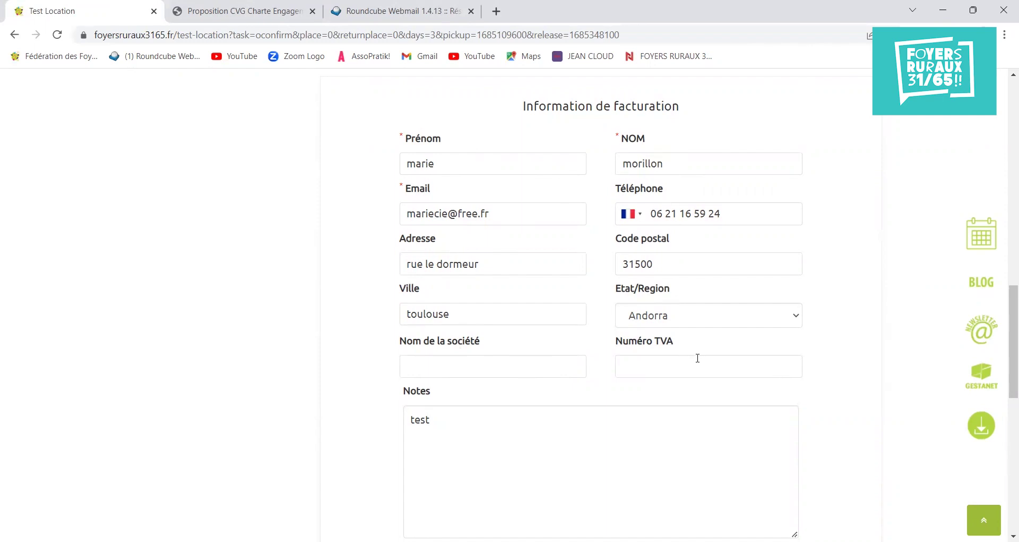
pyautogui.scroll(-2, 844, 384)
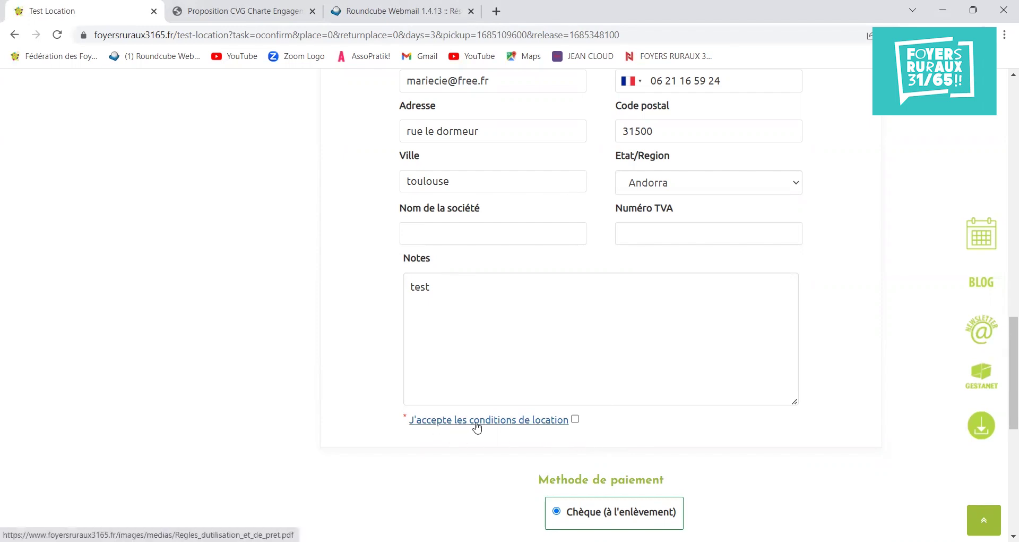
# Step: Accept the rental conditions and confirm the reservation with payment by cheque at pickup
pyautogui.click(576, 420)
pyautogui.scroll(-1, 752, 434)
pyautogui.scroll(-1, 752, 435)
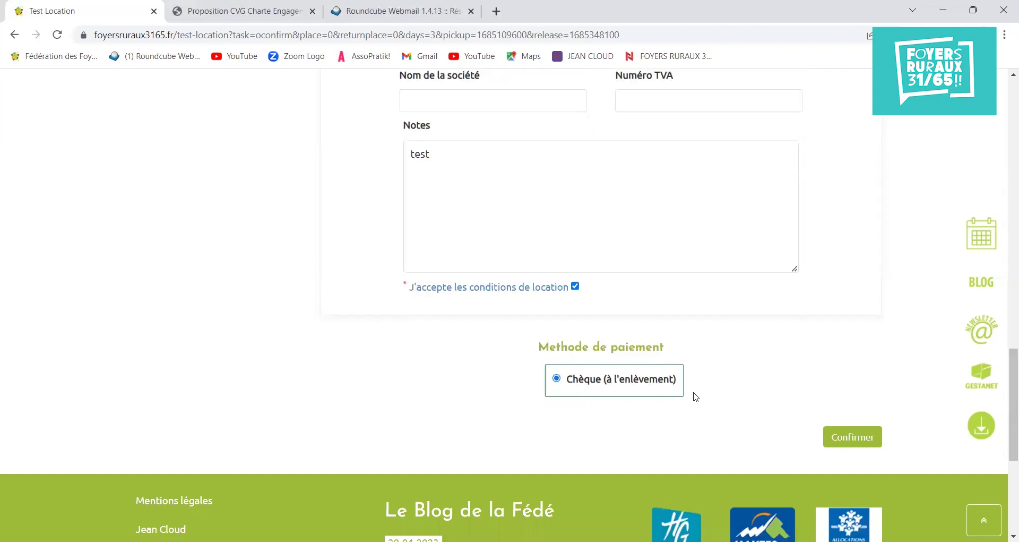
pyautogui.click(859, 438)
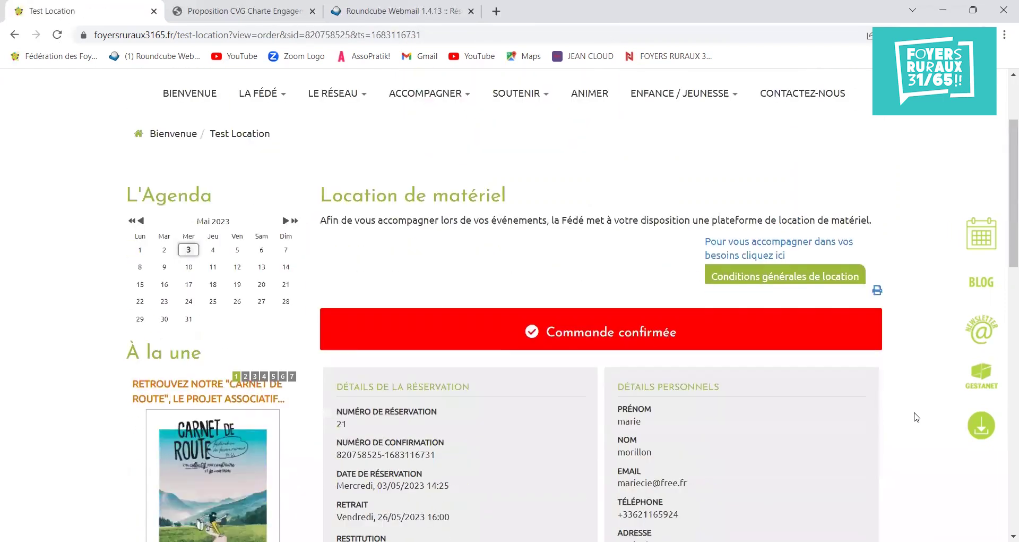
# Step: Review the confirmed order's reservation details, personal details, rented item and total, down to the cancellation or modification link
pyautogui.scroll(-3, 914, 417)
pyautogui.scroll(-1, 914, 417)
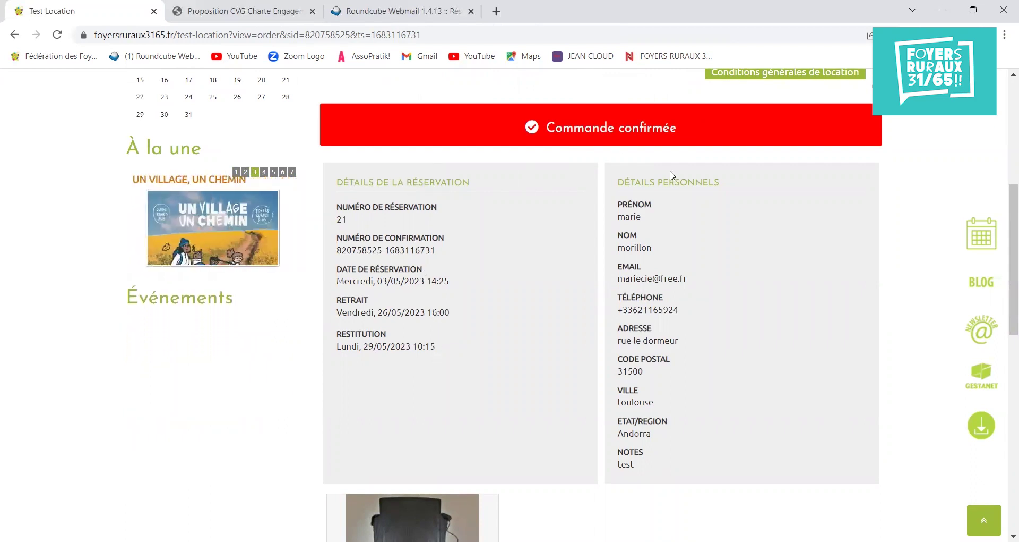
pyautogui.scroll(-3, 849, 407)
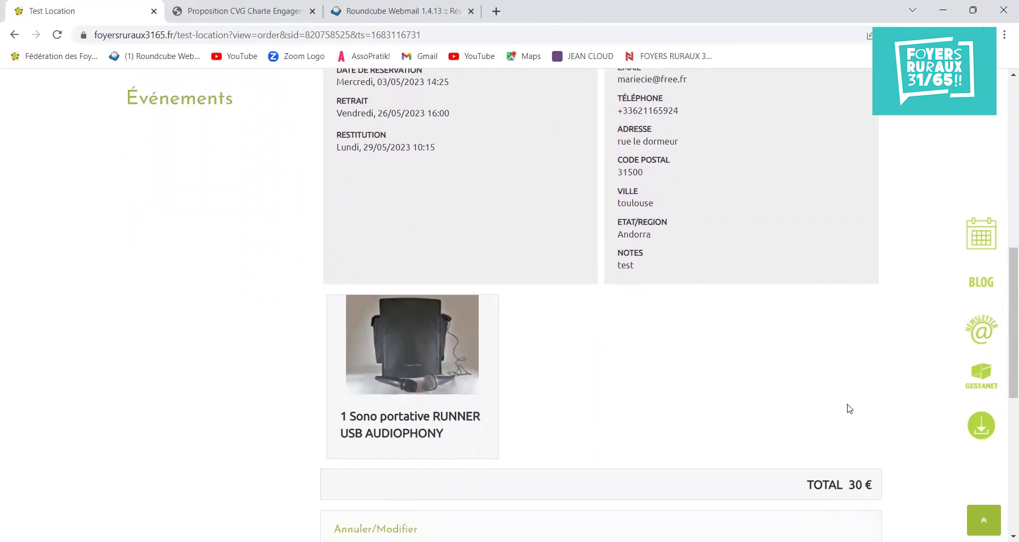
pyautogui.scroll(-2, 641, 417)
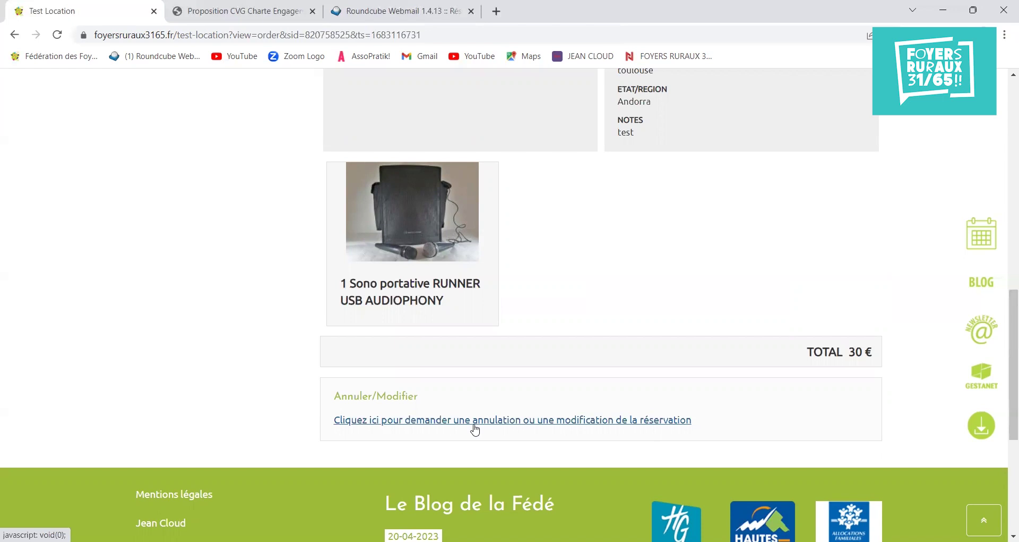
# Step: Switch to Roundcube Webmail, read the newest "Your reservation at VikRentItems" e-mail, and follow its link to the reservation details
pyautogui.click(195, 16)
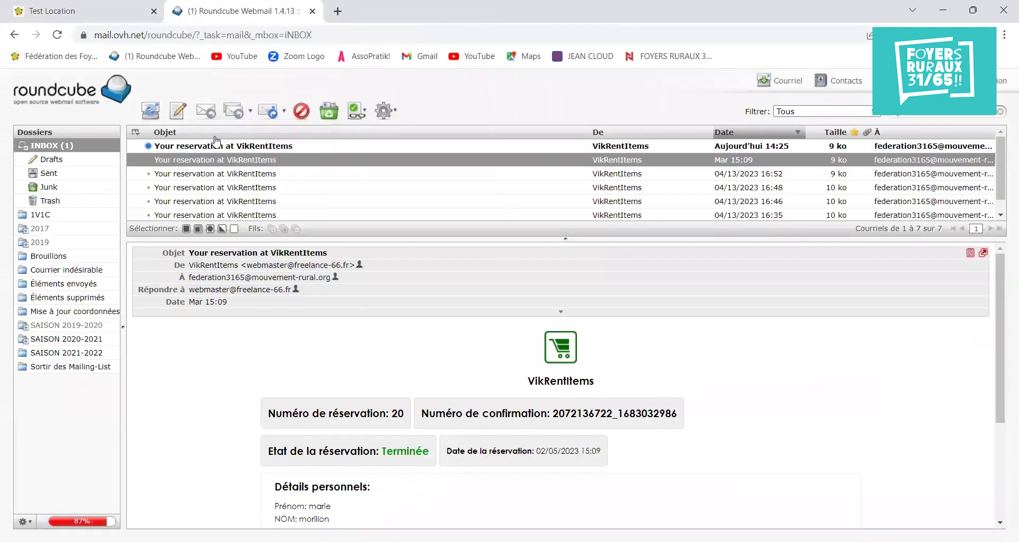
pyautogui.click(218, 146)
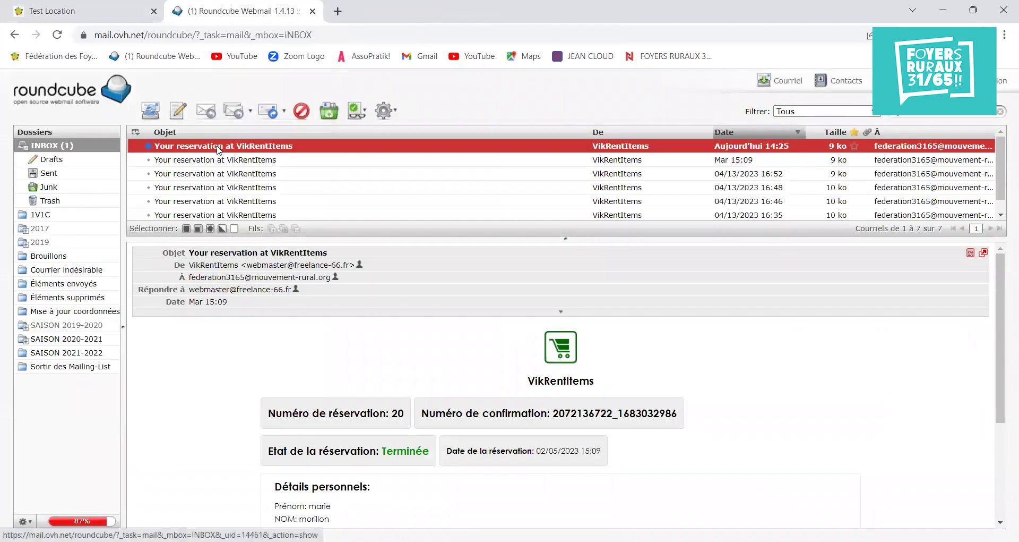
pyautogui.scroll(-1, 587, 461)
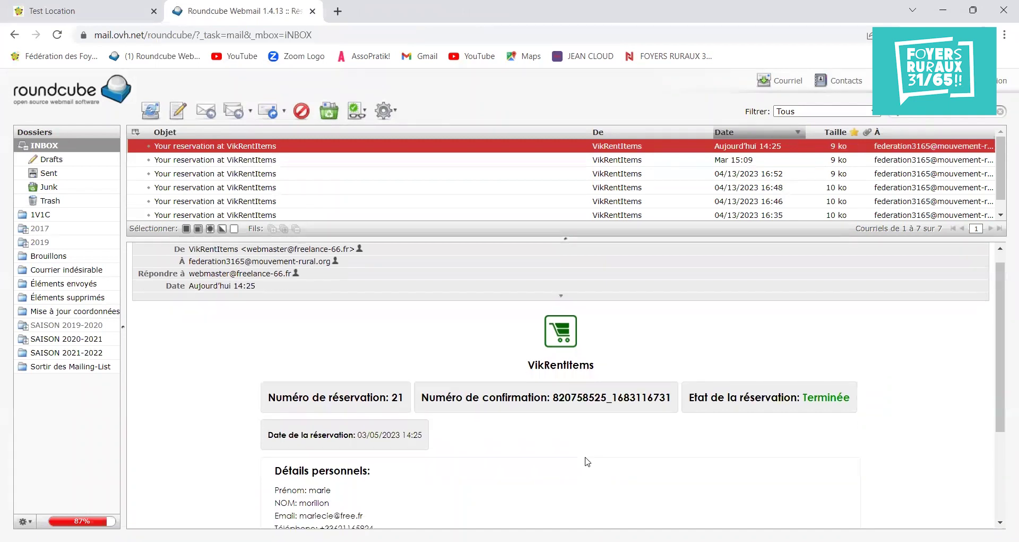
pyautogui.scroll(-2, 587, 461)
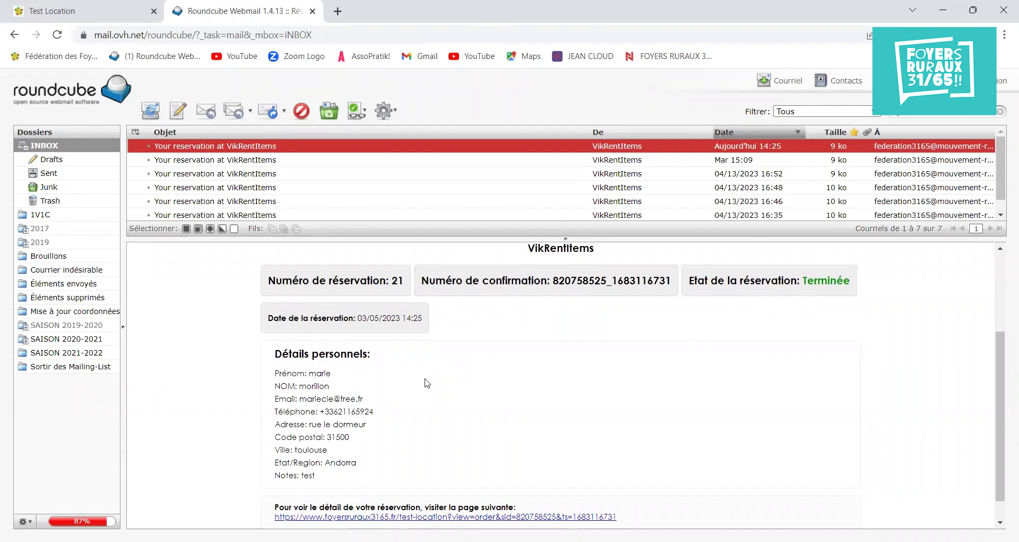
pyautogui.scroll(-1, 372, 427)
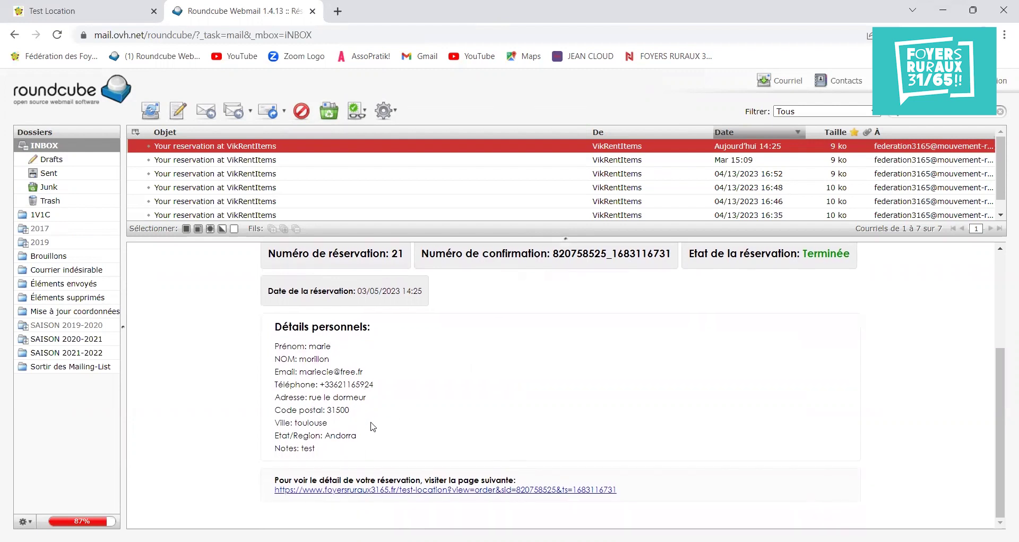
pyautogui.click(557, 489)
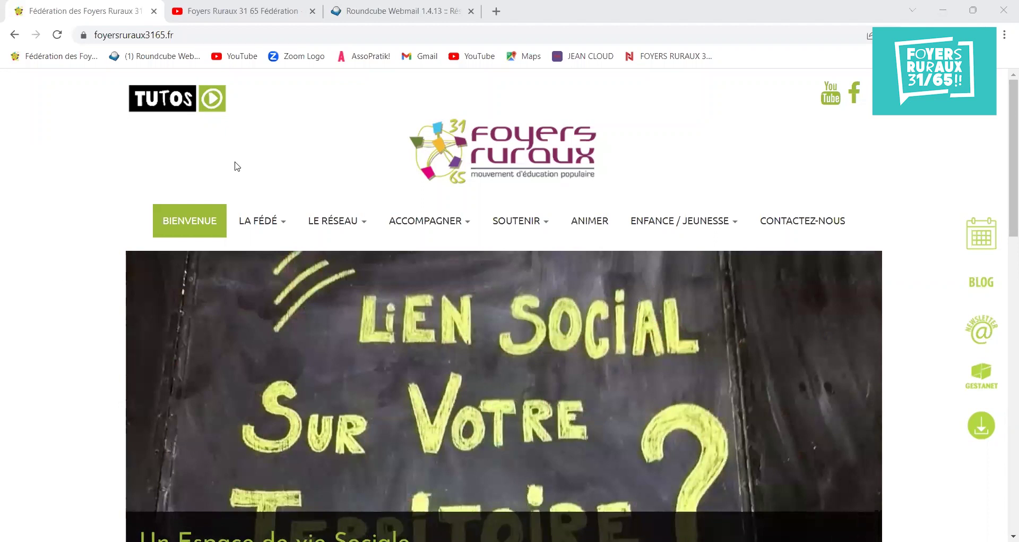
# Step: Open the federation's YouTube channel from its website homepage and browse the channel's videos down to the Montage technique tutorial
pyautogui.click(829, 99)
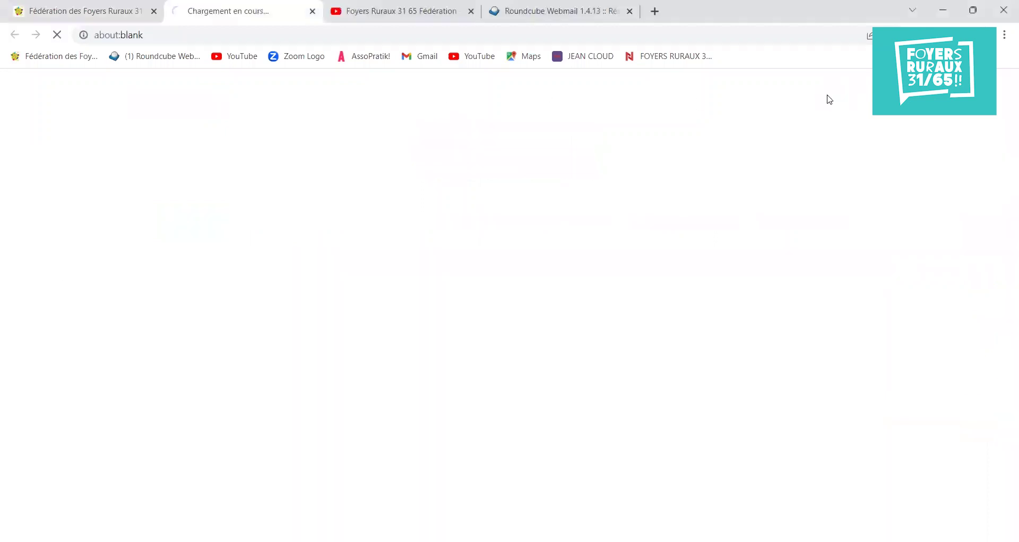
pyautogui.click(346, 372)
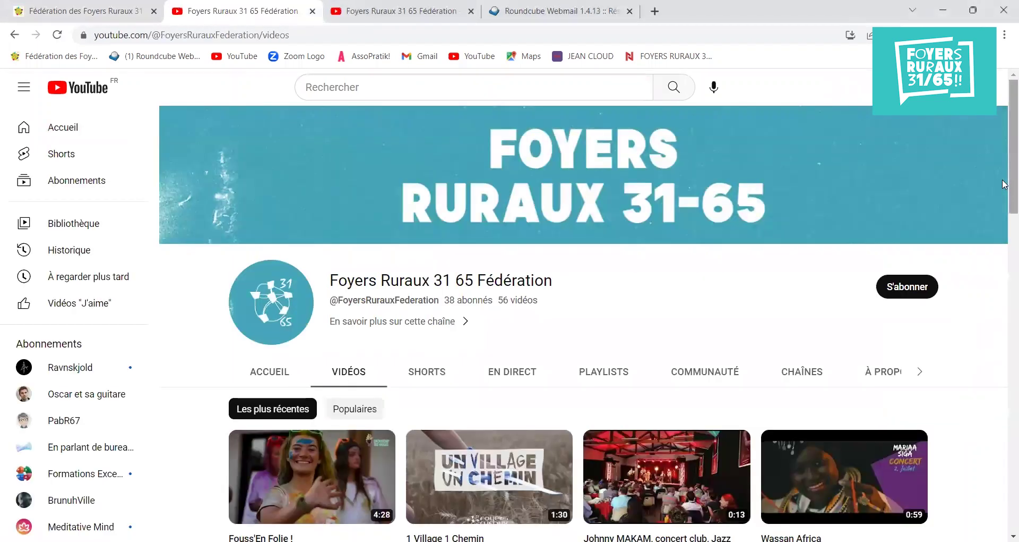
pyautogui.scroll(-6, 1005, 308)
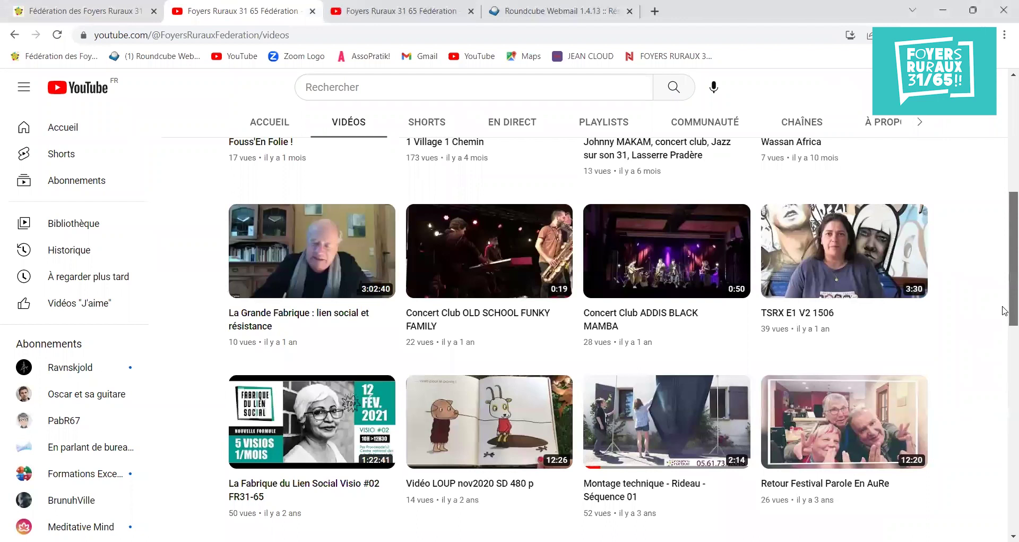
pyautogui.scroll(-1, 1004, 312)
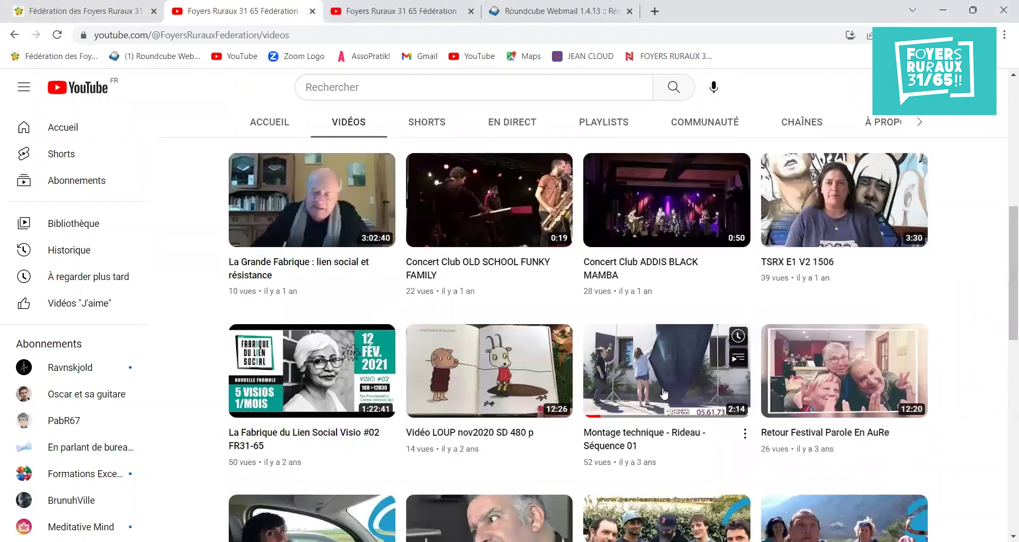